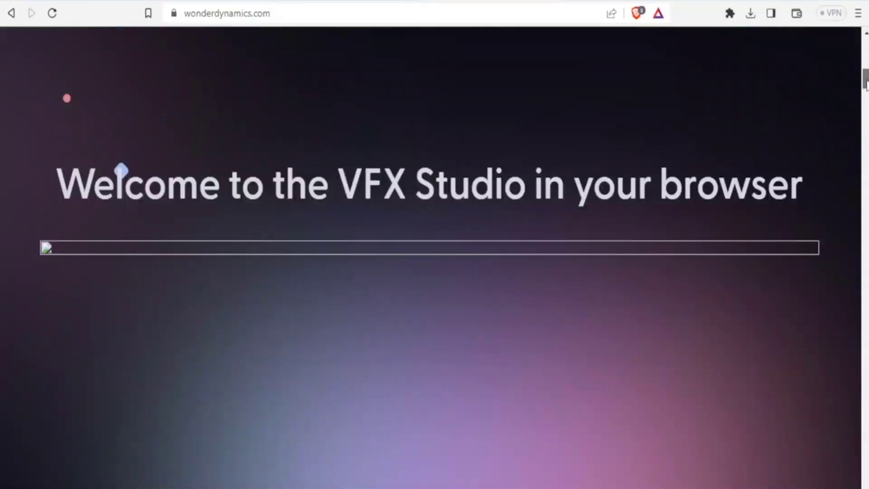
Step: Scroll back up to the Wonder Studio hero section, then open the Pricing Plans page
{"action": "scroll", "coordinate": [865, 83], "scroll_direction": "up", "scroll_amount": 15}
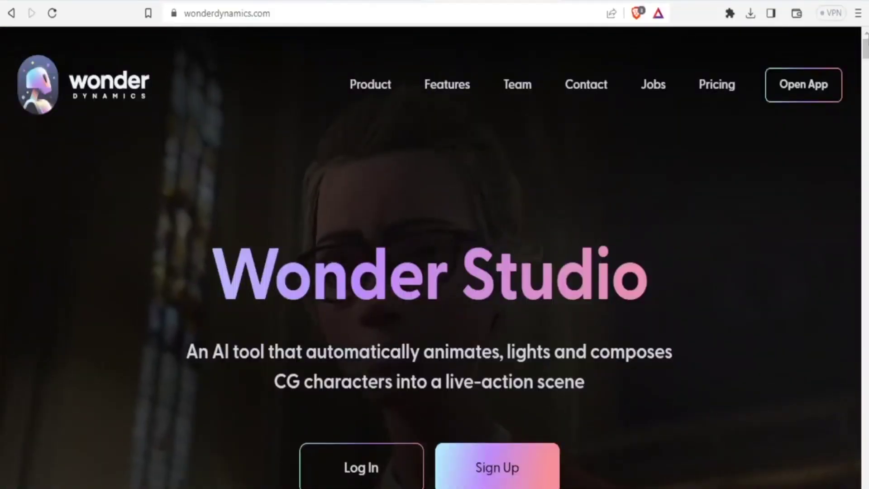
{"action": "left_click", "coordinate": [717, 88]}
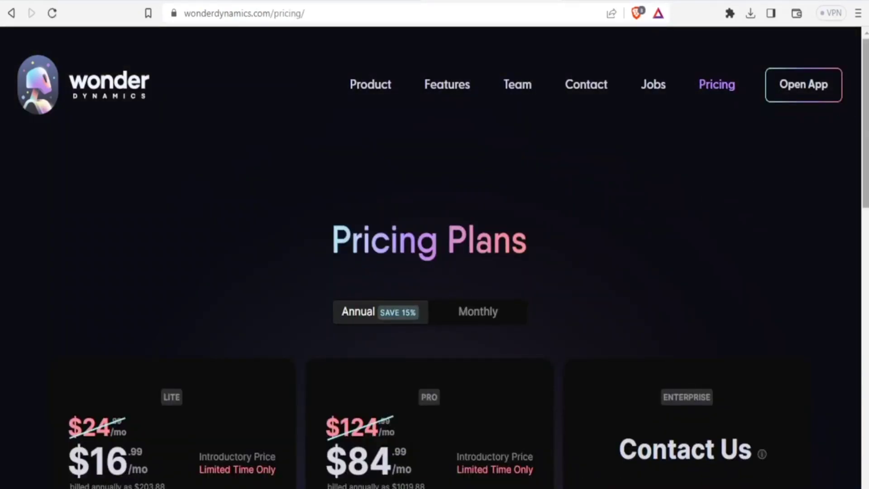
Step: Browse the Lite, Pro and Enterprise plan cards, then launch the Wonder Studio web app
{"action": "scroll", "coordinate": [865, 123], "scroll_direction": "down", "scroll_amount": 2}
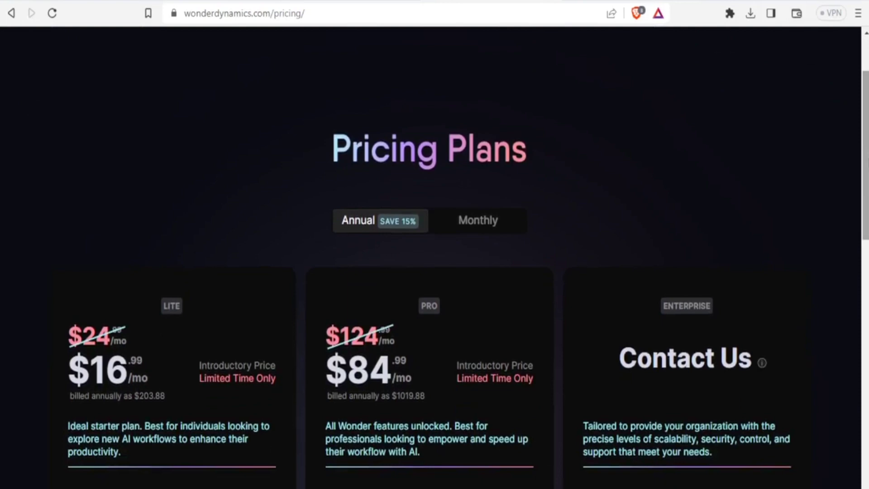
{"action": "scroll", "coordinate": [464, 280], "scroll_direction": "down", "scroll_amount": 1}
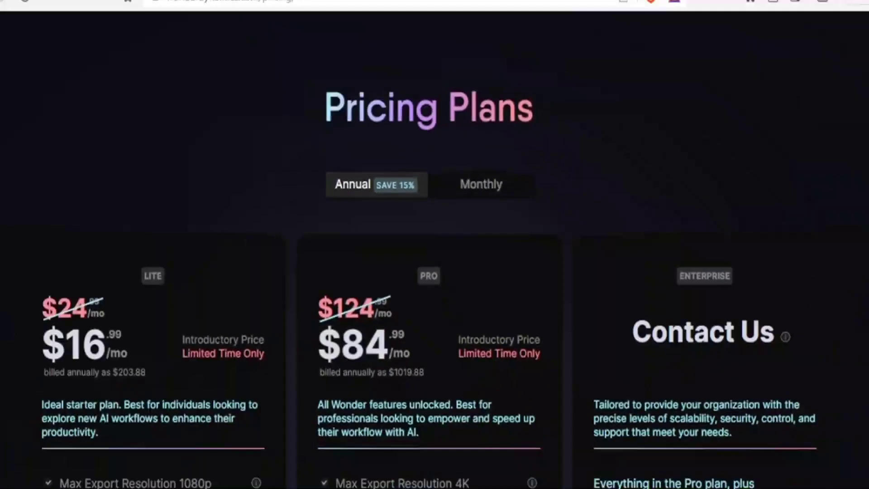
{"action": "scroll", "coordinate": [866, 203], "scroll_direction": "down", "scroll_amount": 2}
{"action": "scroll", "coordinate": [867, 202], "scroll_direction": "down", "scroll_amount": 3}
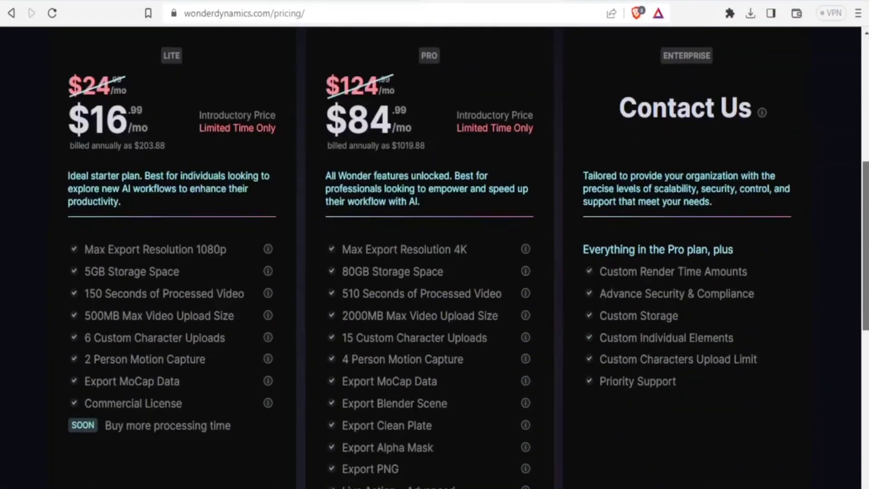
{"action": "scroll", "coordinate": [866, 202], "scroll_direction": "up", "scroll_amount": 1}
{"action": "scroll", "coordinate": [865, 226], "scroll_direction": "down", "scroll_amount": 1}
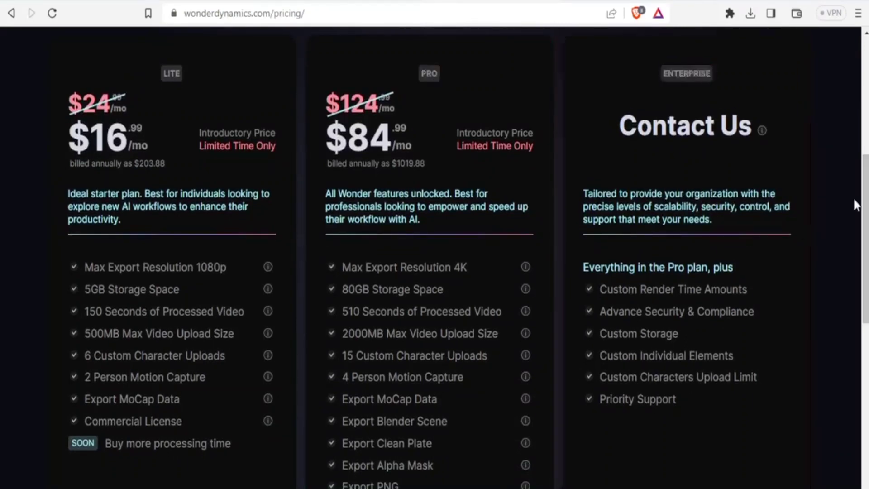
{"action": "scroll", "coordinate": [857, 206], "scroll_direction": "up", "scroll_amount": 1}
{"action": "scroll", "coordinate": [434, 258], "scroll_direction": "up", "scroll_amount": 5}
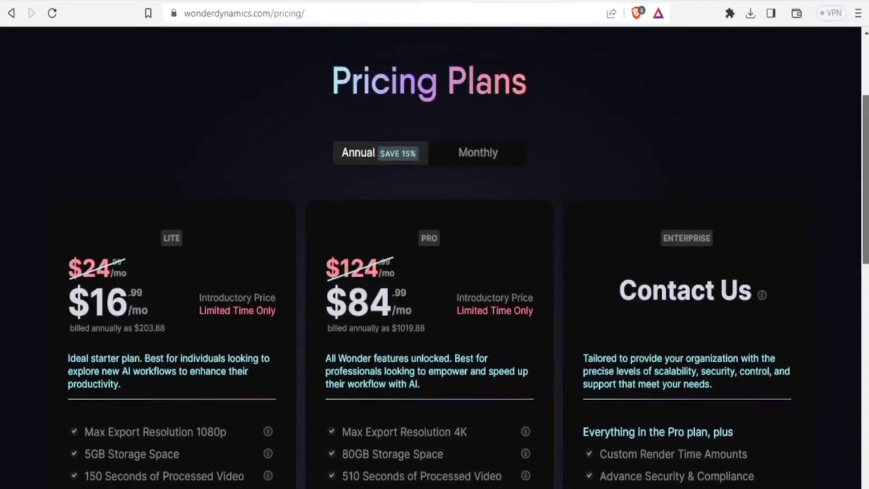
{"action": "scroll", "coordinate": [434, 257], "scroll_direction": "up", "scroll_amount": 2}
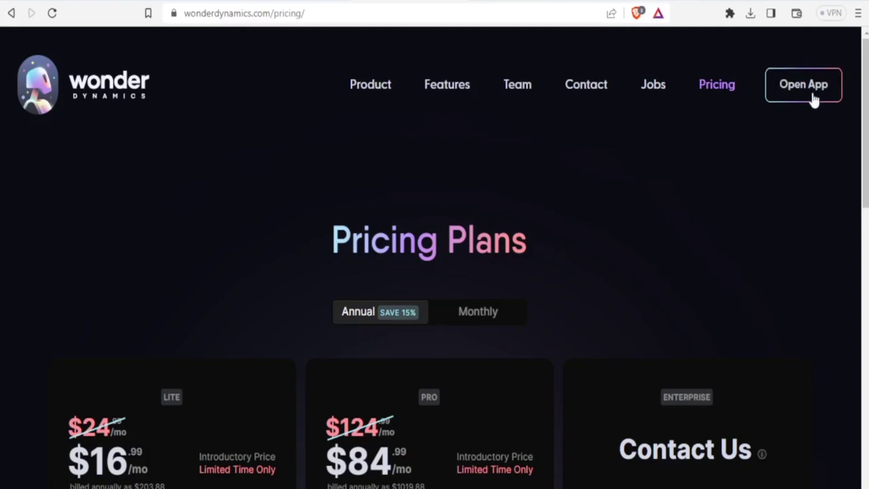
{"action": "left_click", "coordinate": [781, 100]}
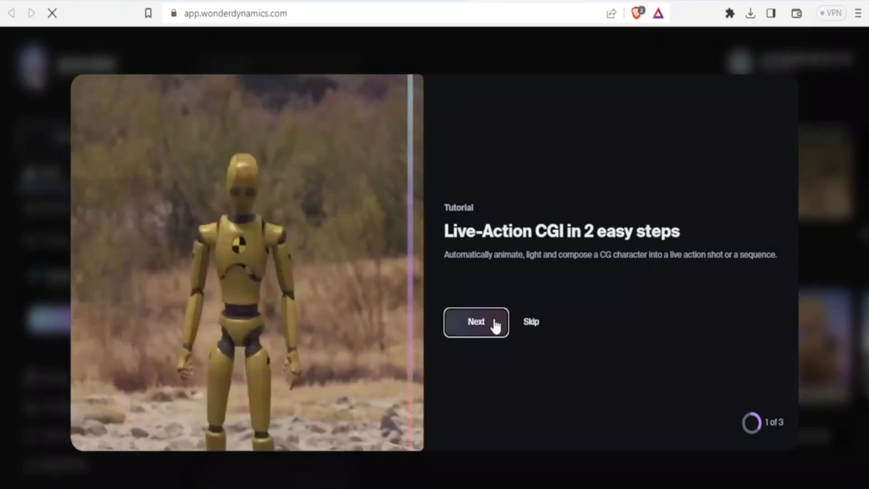
Step: Go through all three tutorial pages and finish with Let's go to reach the dashboard
{"action": "left_click", "coordinate": [494, 325]}
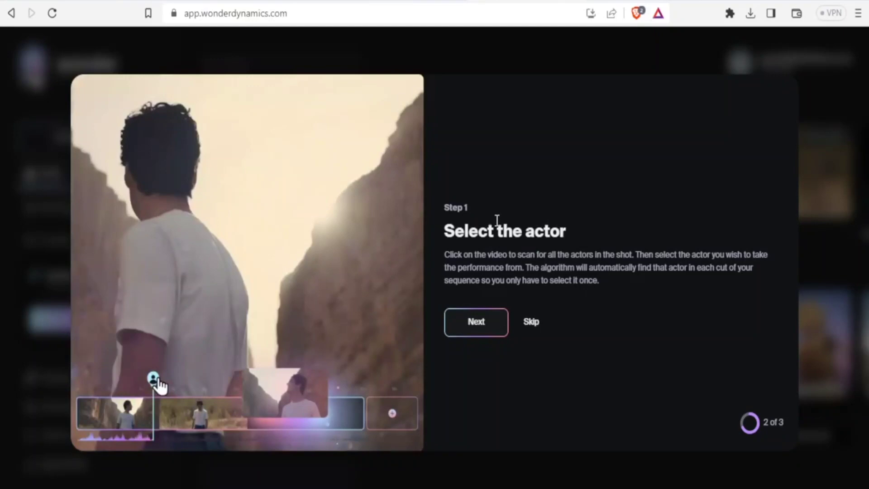
{"action": "left_click", "coordinate": [489, 324]}
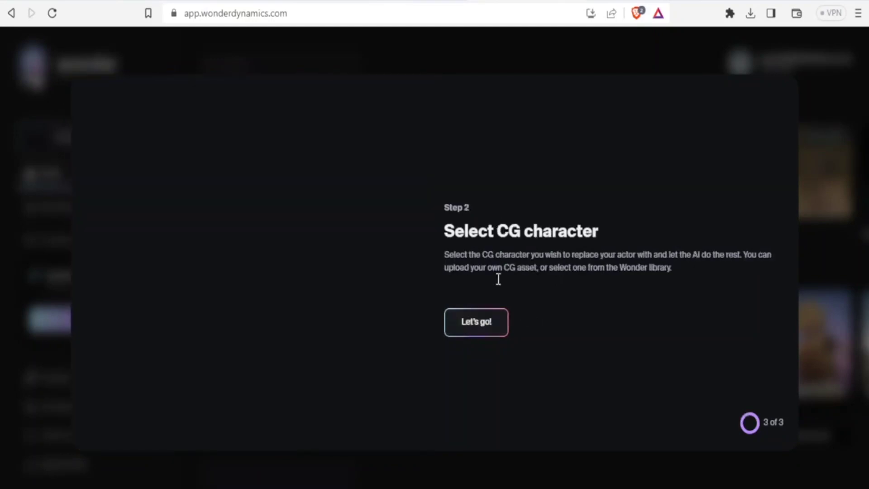
{"action": "left_click", "coordinate": [497, 333]}
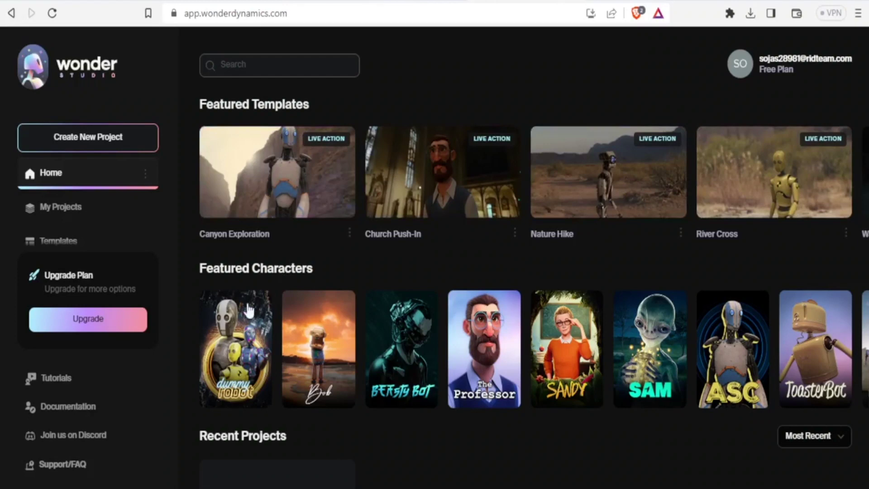
Step: Scroll down to Recent Projects and start a new project from the sidebar
{"action": "scroll", "coordinate": [273, 310], "scroll_direction": "down", "scroll_amount": 2}
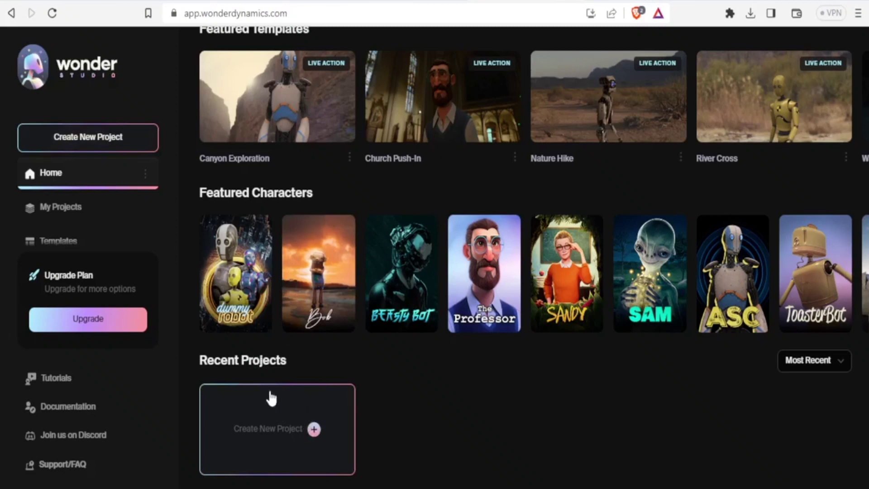
{"action": "left_click", "coordinate": [109, 146]}
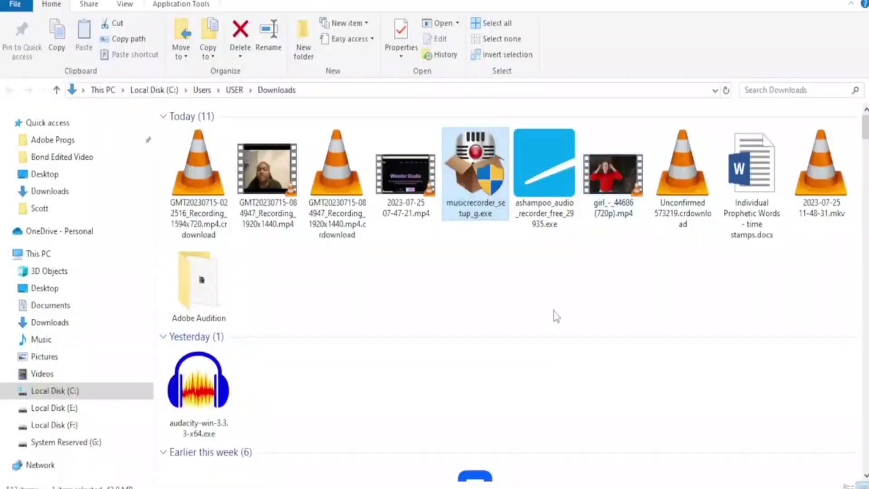
Step: Drag girl_-_44686 (720p).mp4 from Downloads onto the Upload Videos box
{"action": "left_click", "coordinate": [607, 178]}
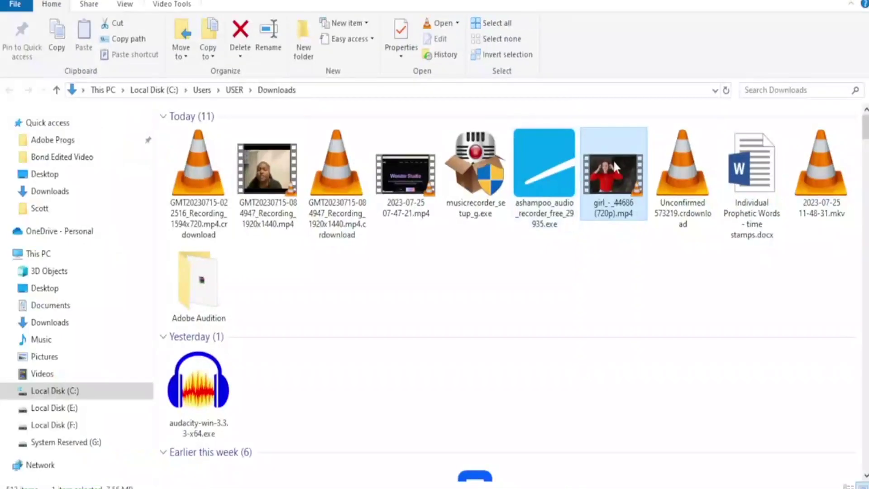
{"action": "scroll", "coordinate": [615, 164], "scroll_direction": "down", "scroll_amount": 1}
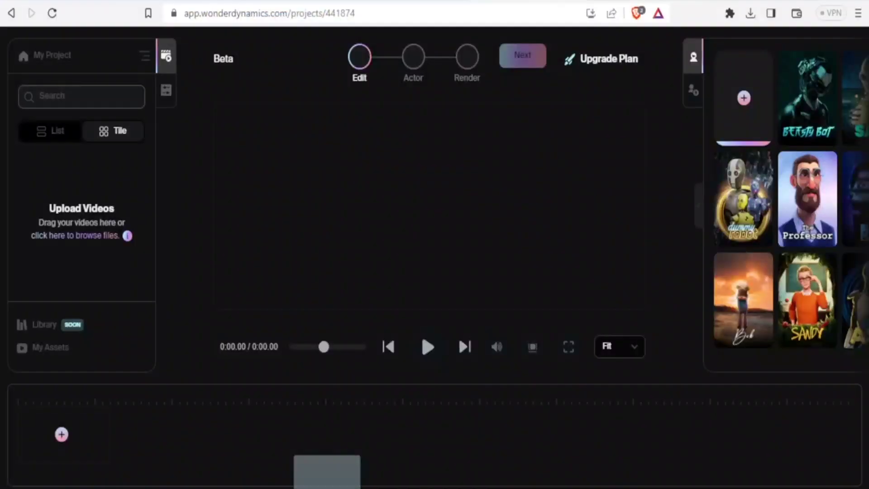
{"action": "left_click_drag", "start_coordinate": [326, 486], "coordinate": [62, 223]}
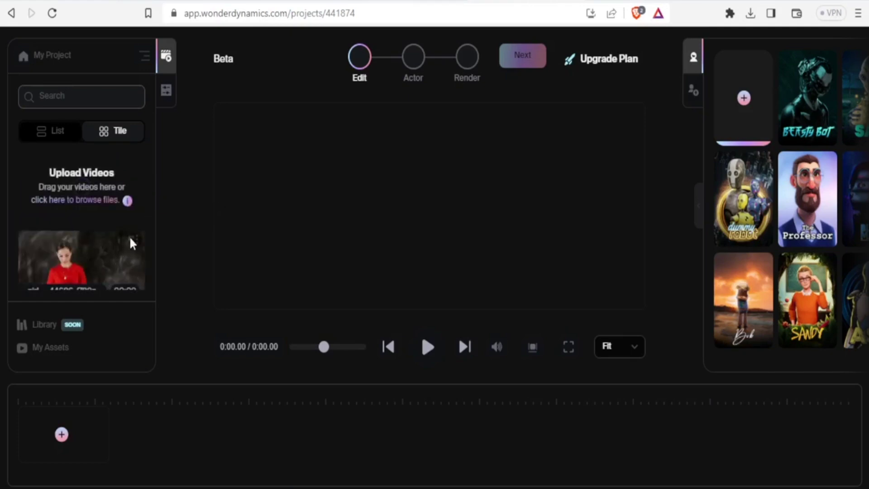
Step: Place the uploaded 0:22.31 girl clip into the viewer and timeline, then proceed to actors
{"action": "scroll", "coordinate": [132, 244], "scroll_direction": "down", "scroll_amount": 1}
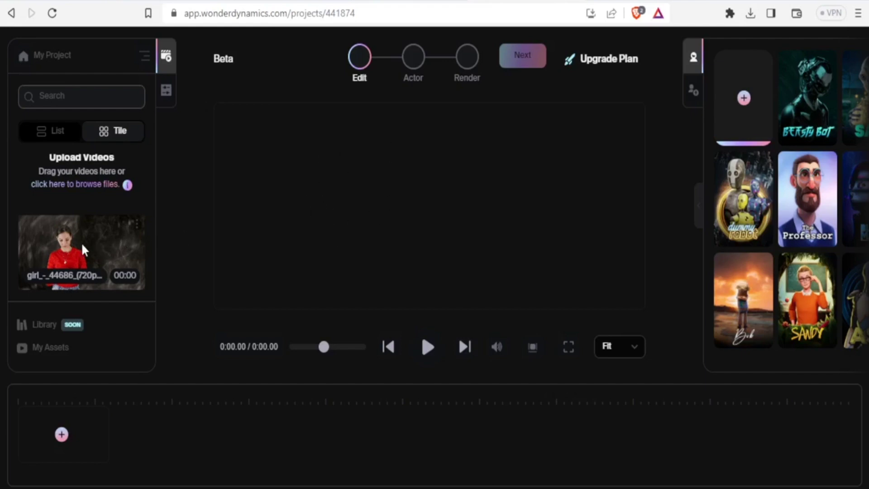
{"action": "left_click_drag", "start_coordinate": [132, 240], "coordinate": [318, 210]}
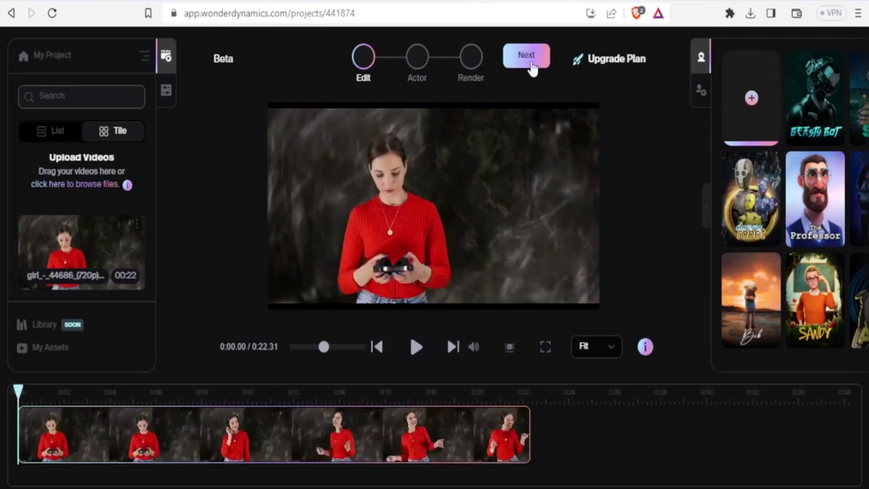
{"action": "left_click", "coordinate": [530, 59]}
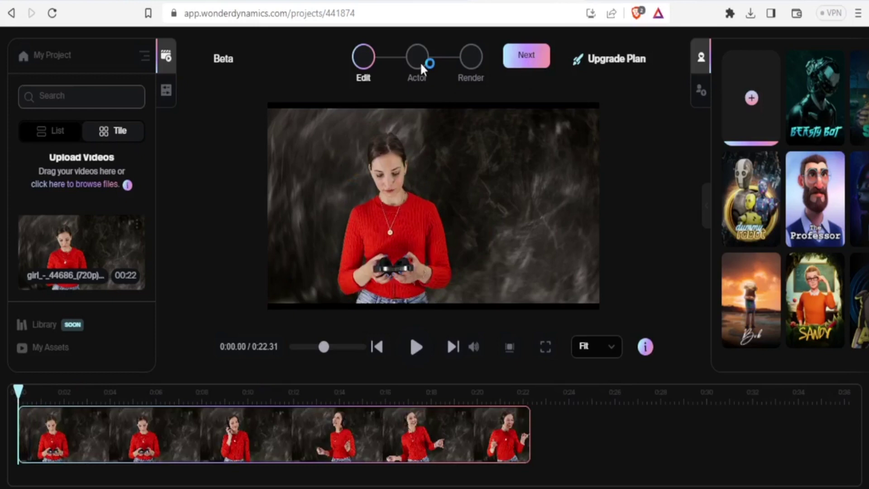
Step: Advance the project from the Edit step to the Actor step
{"action": "left_click", "coordinate": [529, 61]}
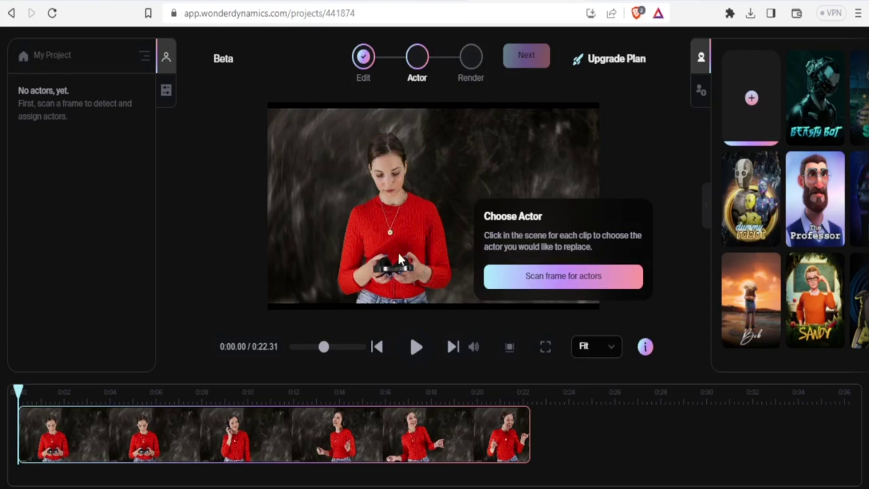
Step: Scan the opening frame so the woman in the red sweater is detected as an actor
{"action": "left_click", "coordinate": [543, 285]}
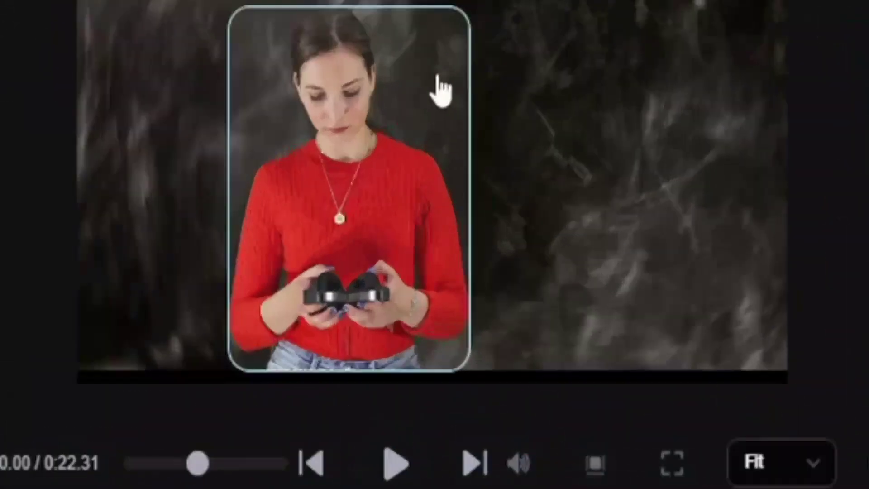
{"action": "mouse_move", "coordinate": [432, 248]}
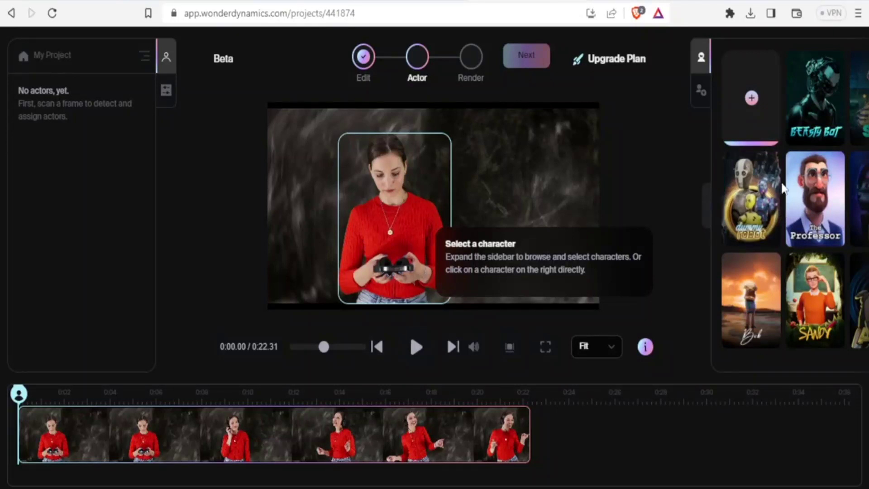
Step: Expand the character library, browse the grid, and preview the Bob character's details
{"action": "left_click", "coordinate": [707, 211]}
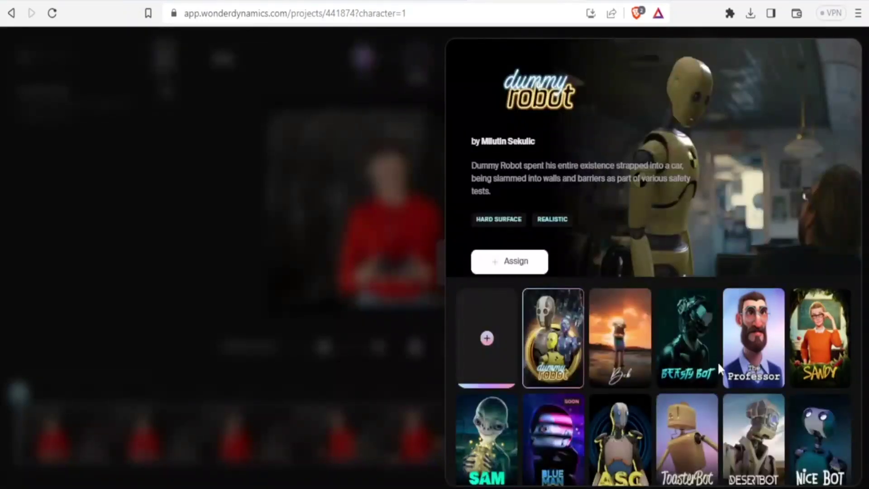
{"action": "scroll", "coordinate": [718, 364], "scroll_direction": "down", "scroll_amount": 2}
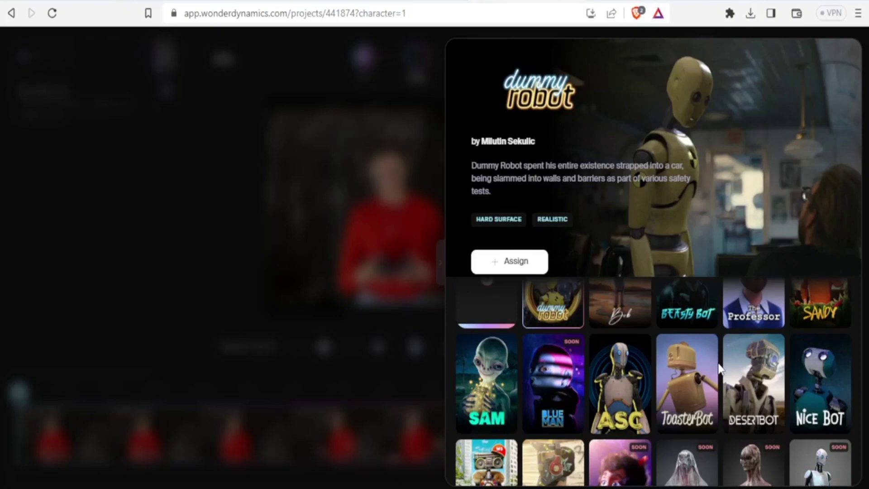
{"action": "scroll", "coordinate": [719, 368], "scroll_direction": "down", "scroll_amount": 5}
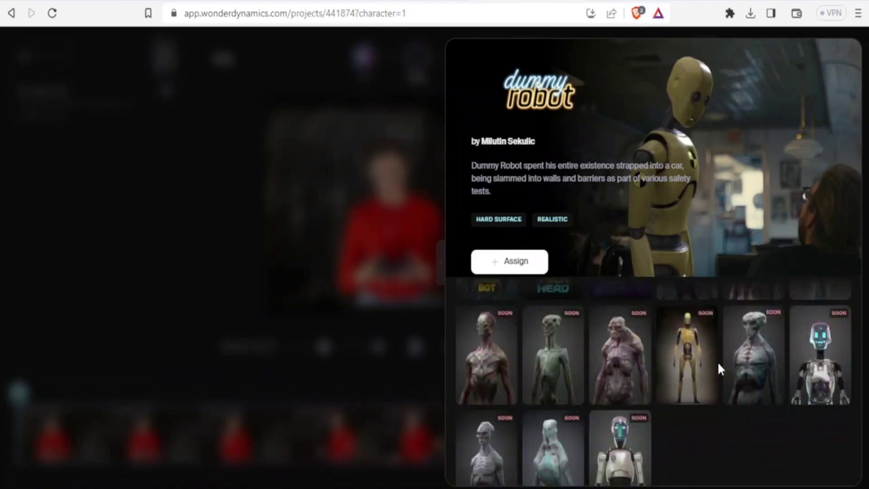
{"action": "scroll", "coordinate": [719, 367], "scroll_direction": "up", "scroll_amount": 3}
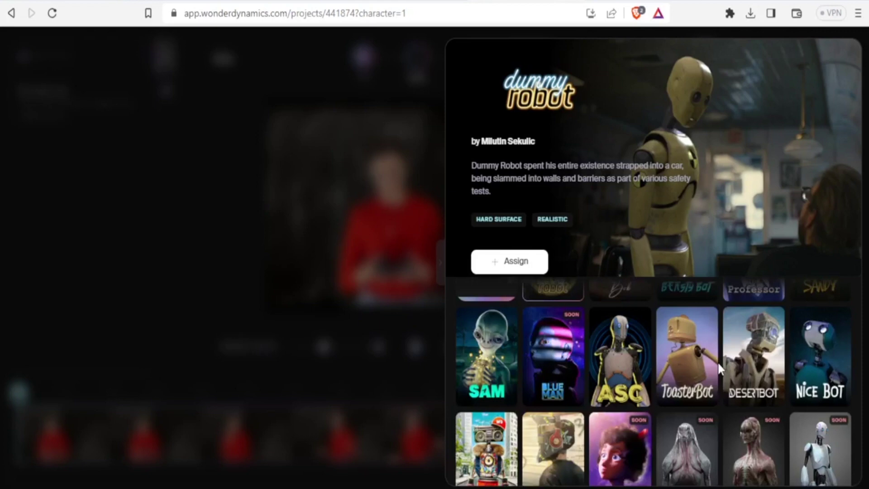
{"action": "scroll", "coordinate": [717, 361], "scroll_direction": "up", "scroll_amount": 2}
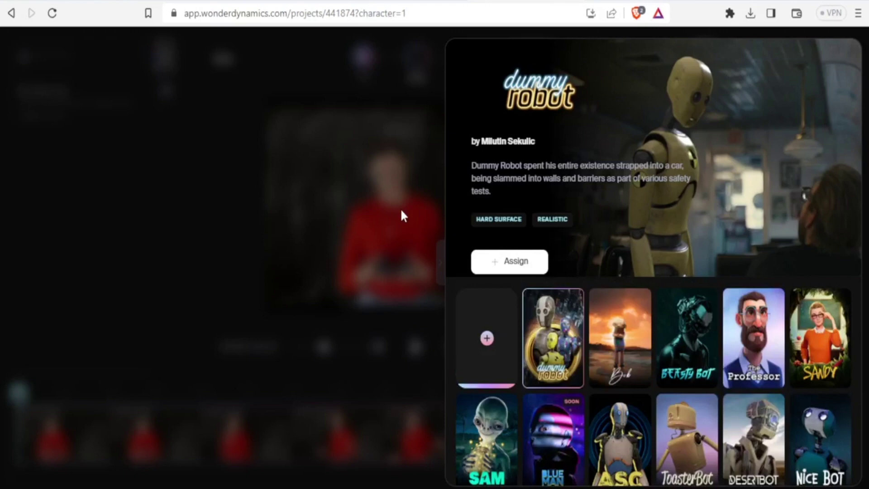
{"action": "left_click", "coordinate": [620, 338]}
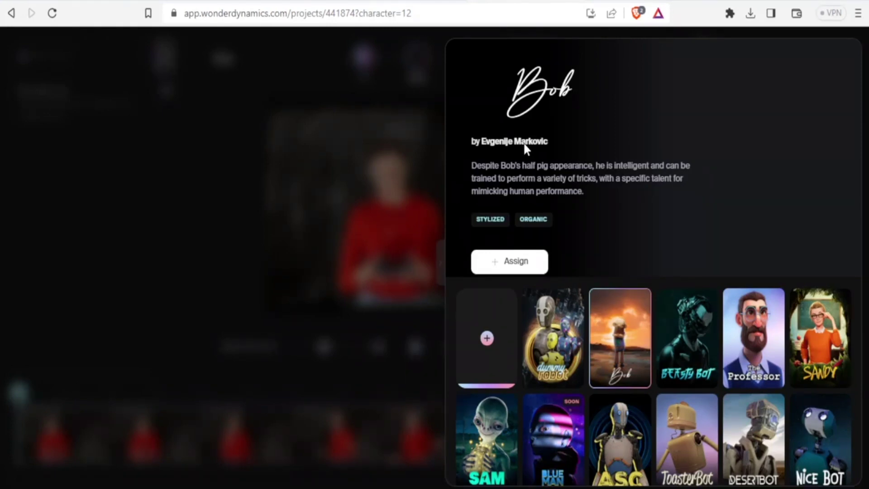
Step: Preview the Sandy character and assign her to the detected woman as Actor 1
{"action": "left_click", "coordinate": [835, 343]}
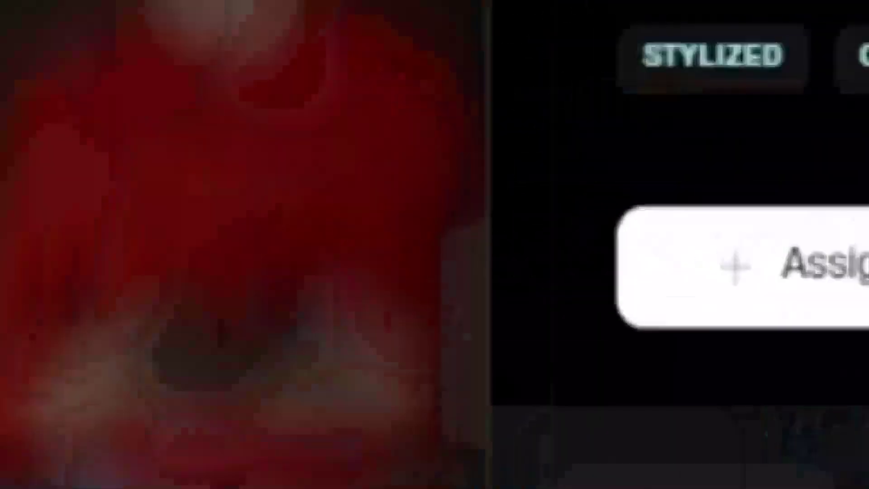
{"action": "left_click", "coordinate": [509, 249]}
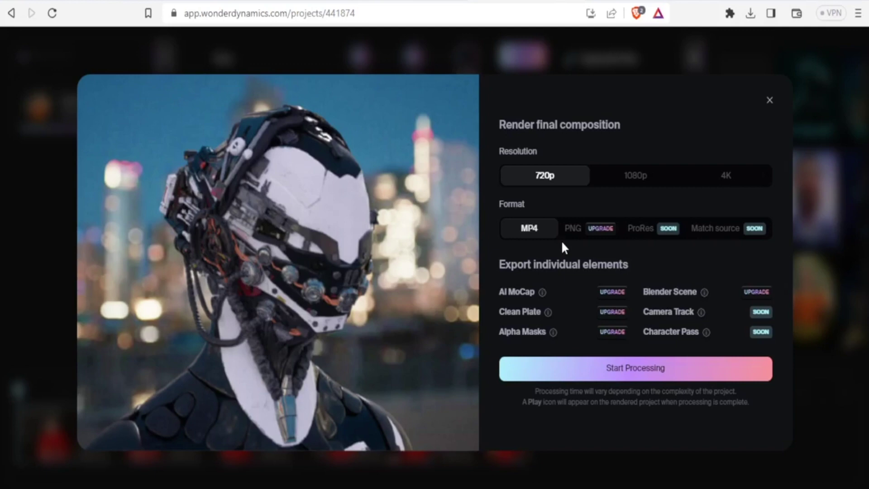
Step: Start processing the 720p MP4 final composition render, triggering the upgrade prompt
{"action": "left_click", "coordinate": [579, 375]}
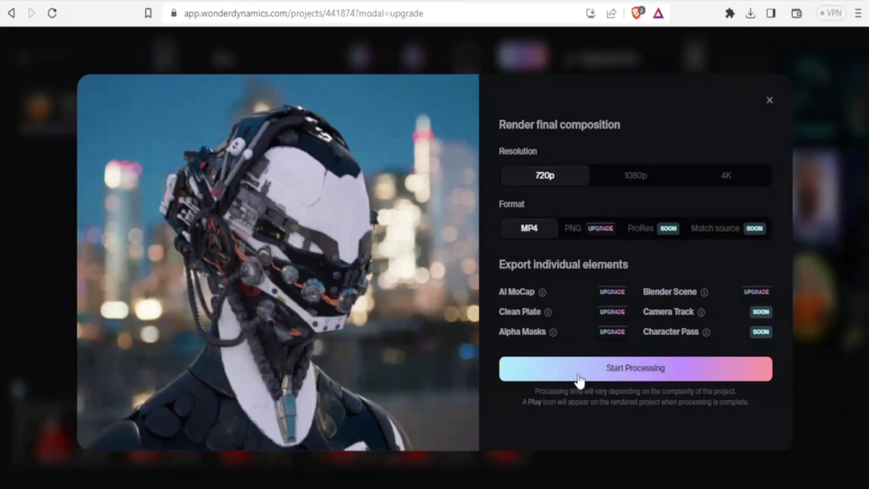